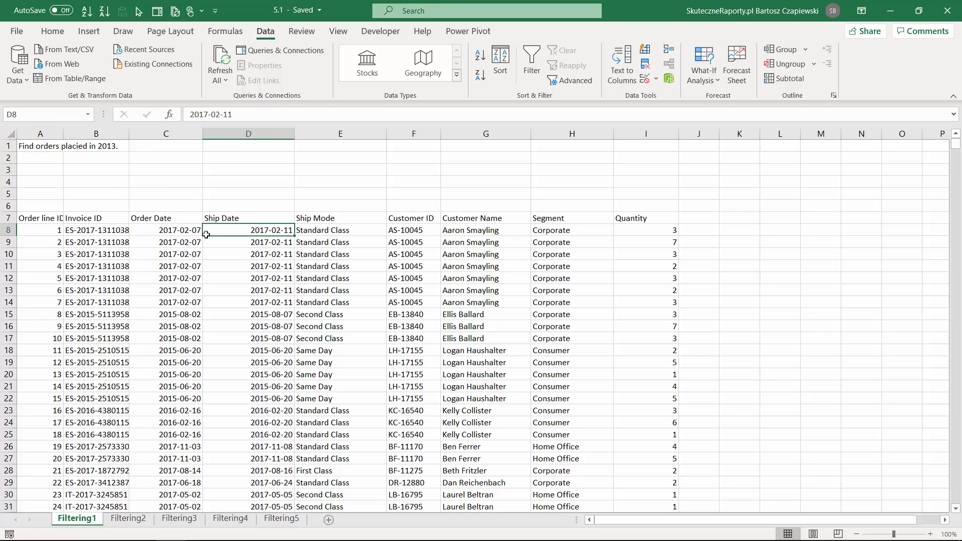
pyautogui.click(56, 32)
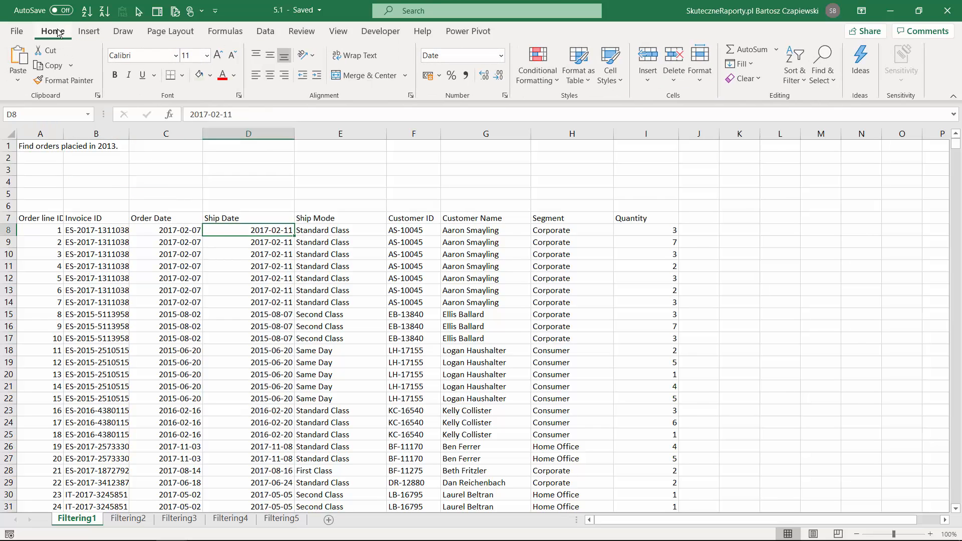
pyautogui.click(799, 80)
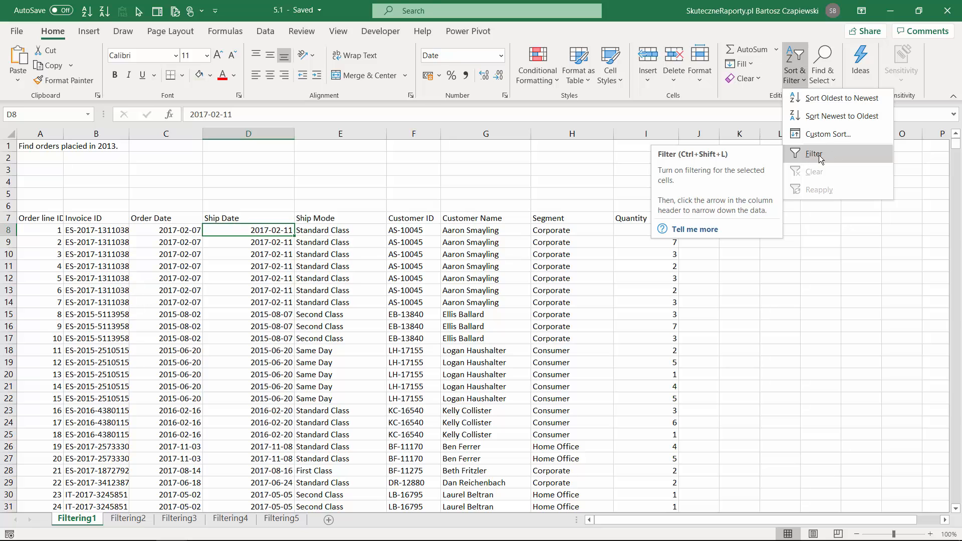
pyautogui.click(200, 279)
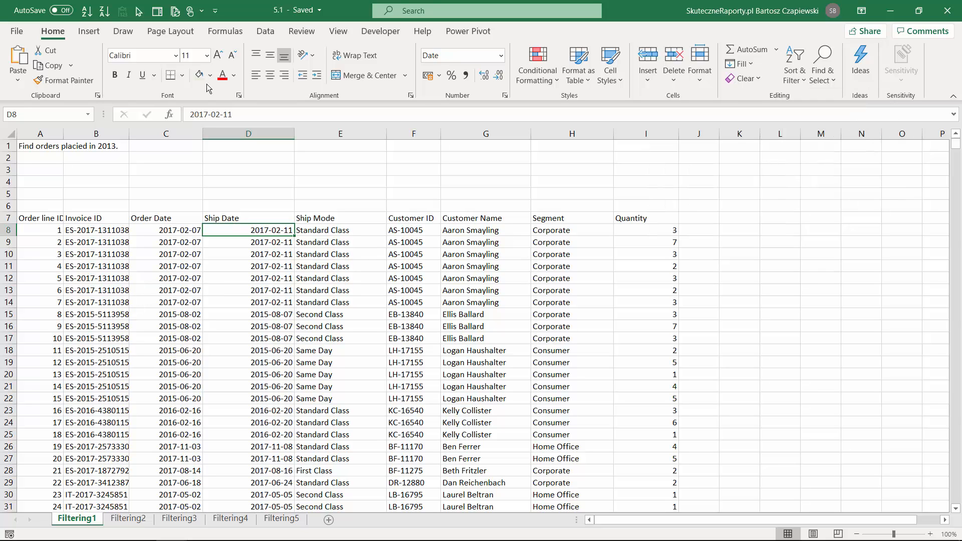
pyautogui.click(265, 31)
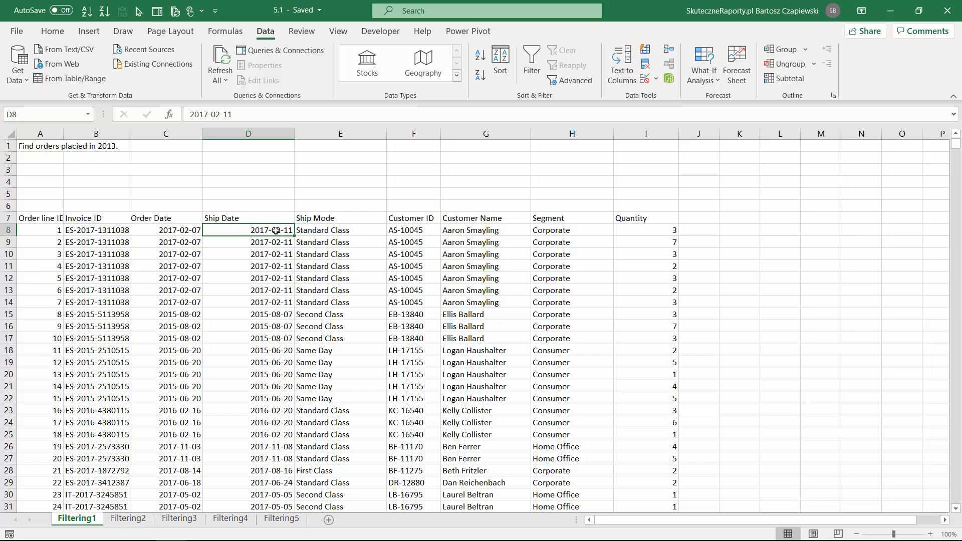
# Turn on filtering for the header row of the order table on the Filtering1 sheet
pyautogui.hotkey('ctrl', 'shift', 'l')
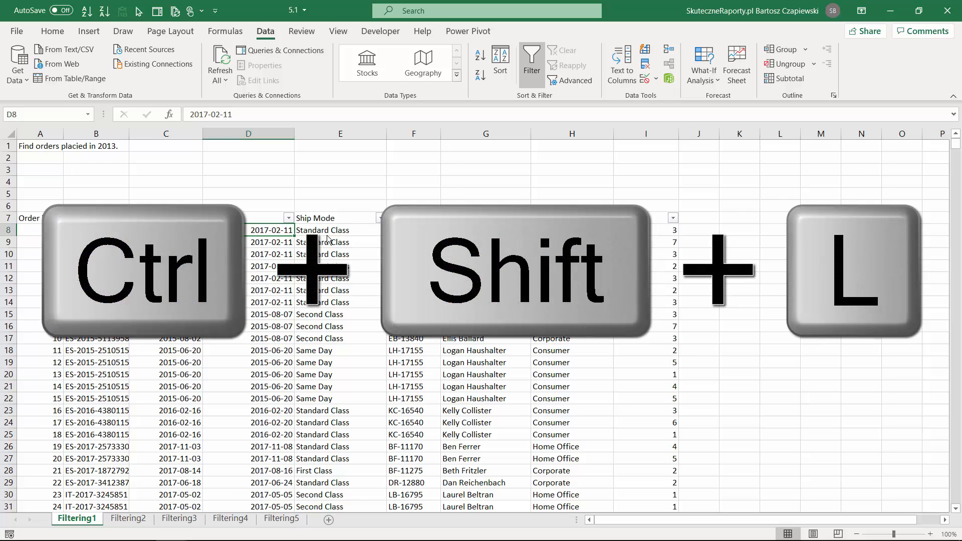
pyautogui.hotkey('ctrl', 'shift', 'l')
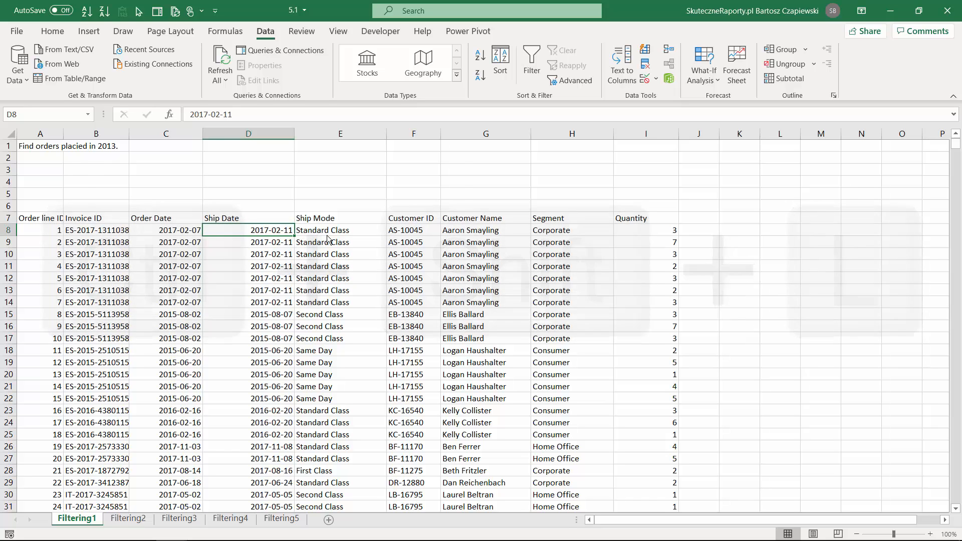
pyautogui.hotkey('ctrl', 'shift', 'l')
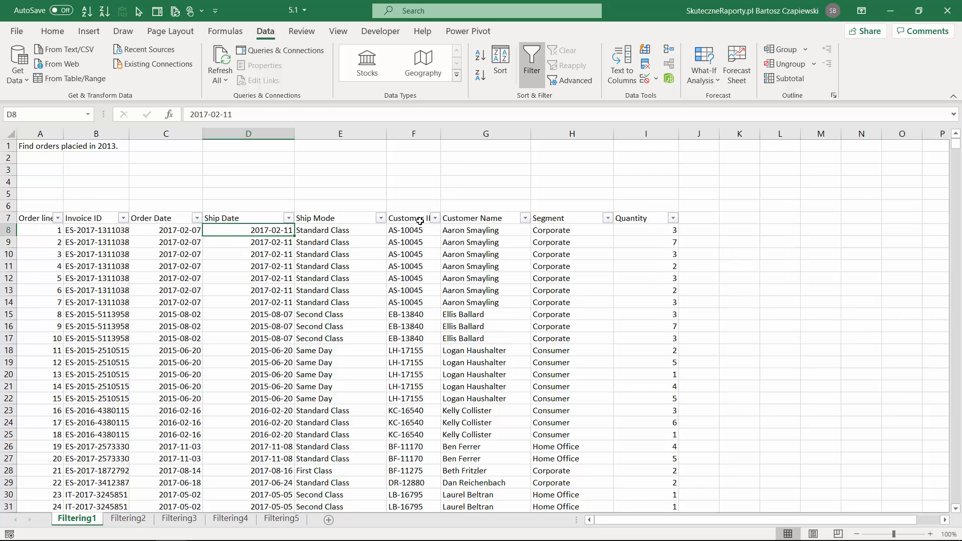
# Examine the filter options offered for the Quantity, Ship Mode and Order Date columns
pyautogui.click(673, 219)
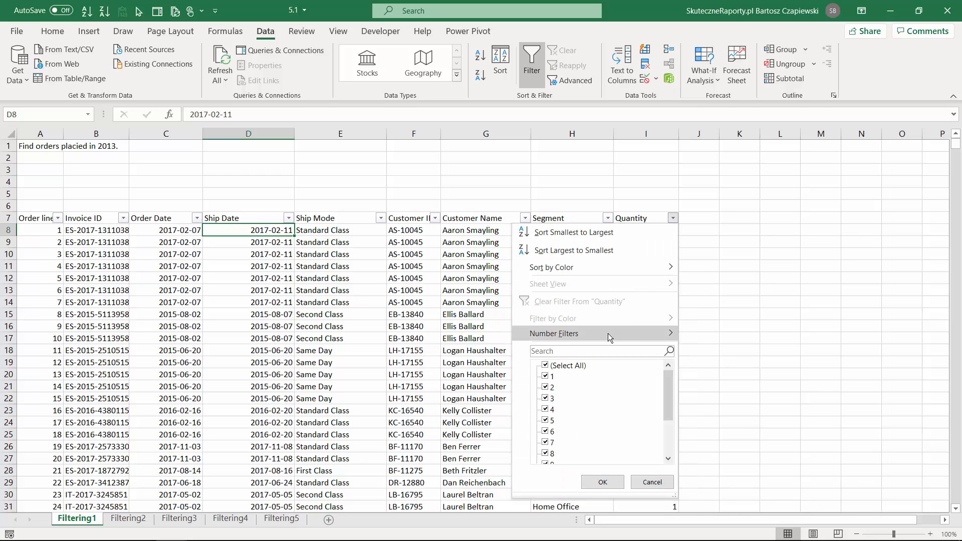
pyautogui.moveTo(604, 337)
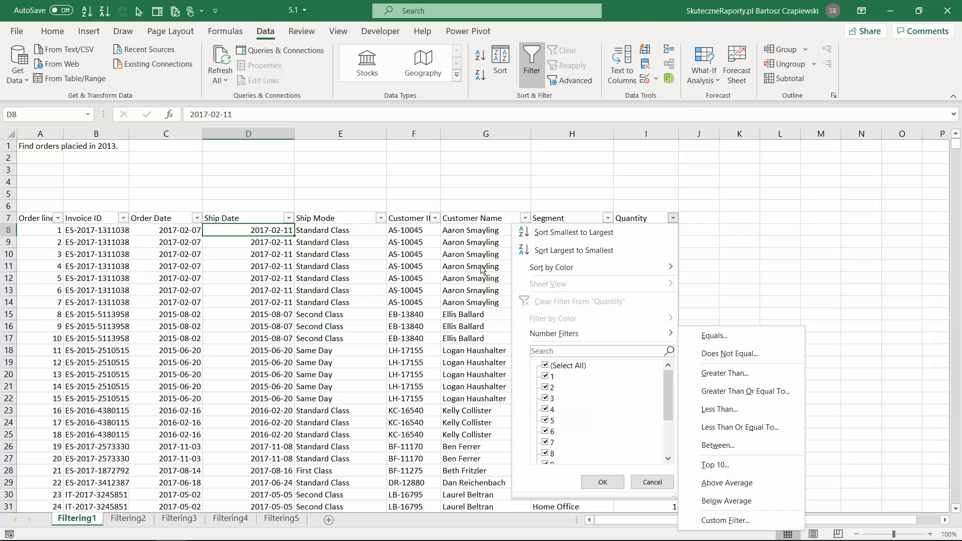
pyautogui.click(603, 482)
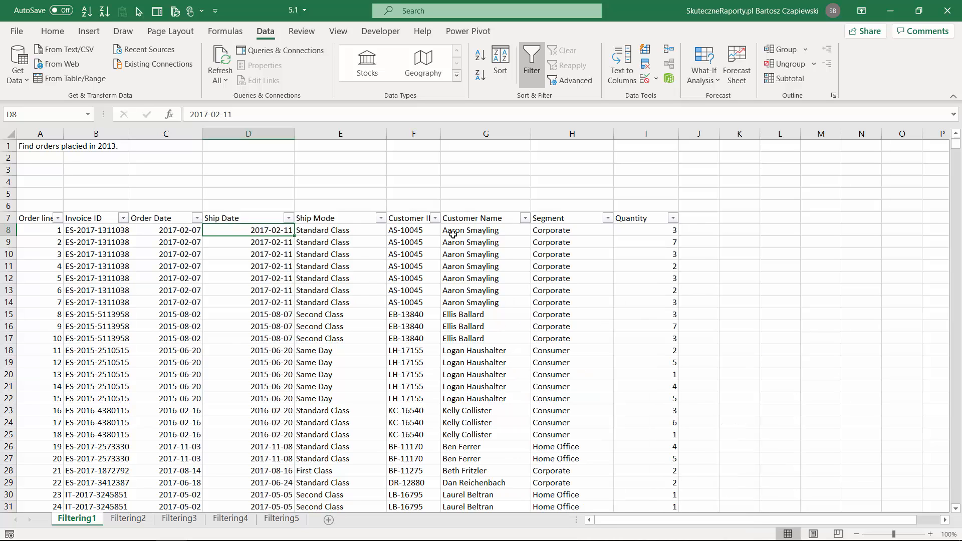
pyautogui.click(381, 218)
pyautogui.moveTo(303, 327)
pyautogui.click(197, 218)
pyautogui.moveTo(152, 329)
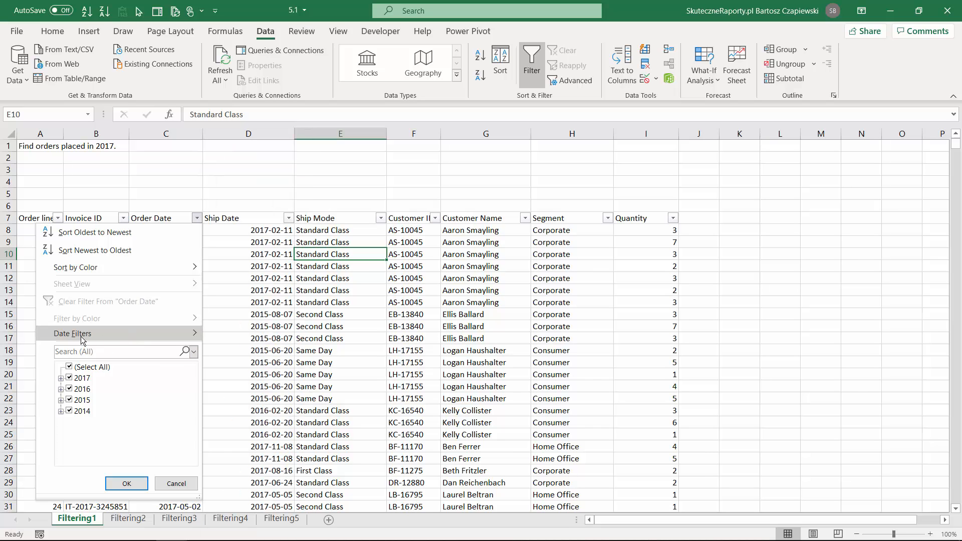
# Filter the Order Date column so that only the year 2017 is selected
pyautogui.click(61, 378)
pyautogui.click(61, 367)
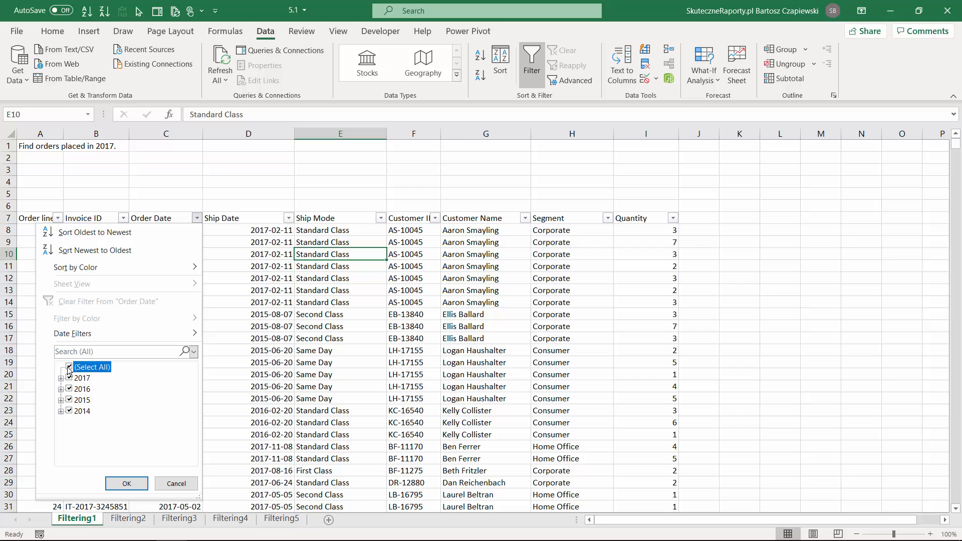
pyautogui.click(69, 367)
pyautogui.click(69, 378)
pyautogui.click(126, 484)
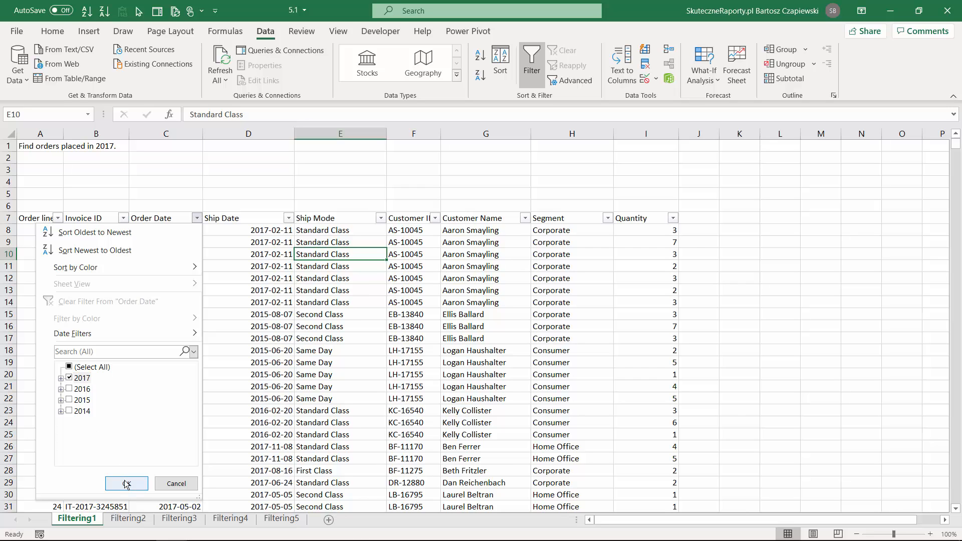
pyautogui.click(127, 484)
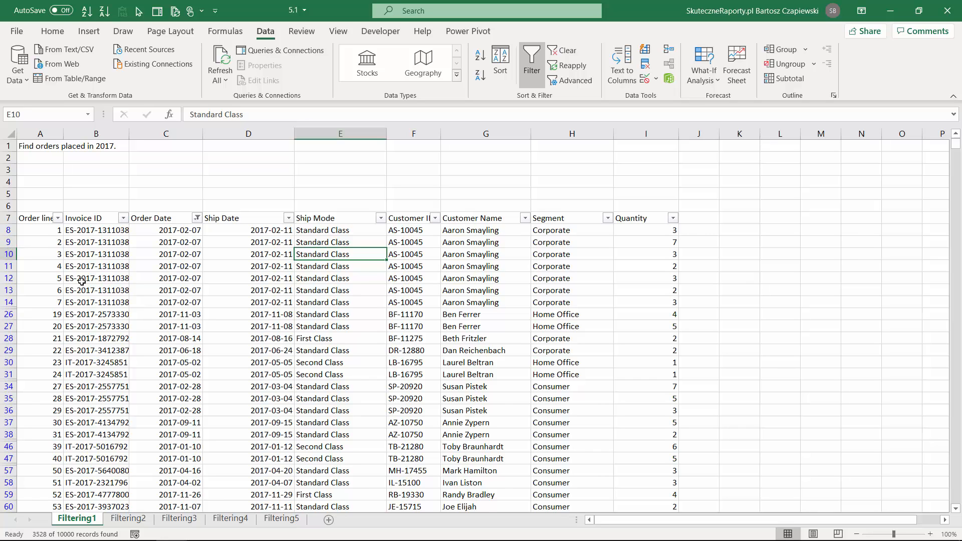
# Switch to the Filtering2 sheet and turn on filtering for its order table
pyautogui.hotkey('ctrl', 'pagedown')
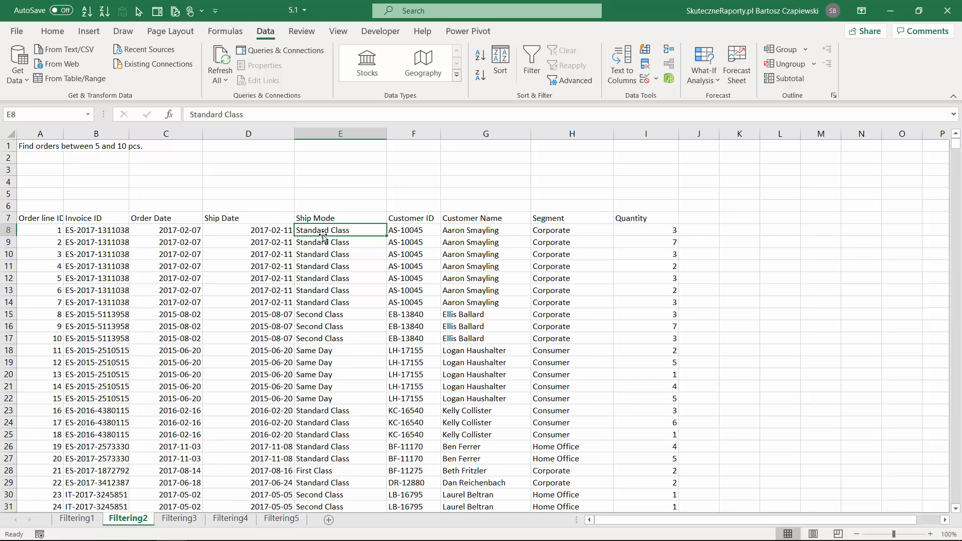
pyautogui.click(626, 224)
pyautogui.hotkey('ctrl', 'shift', 'l')
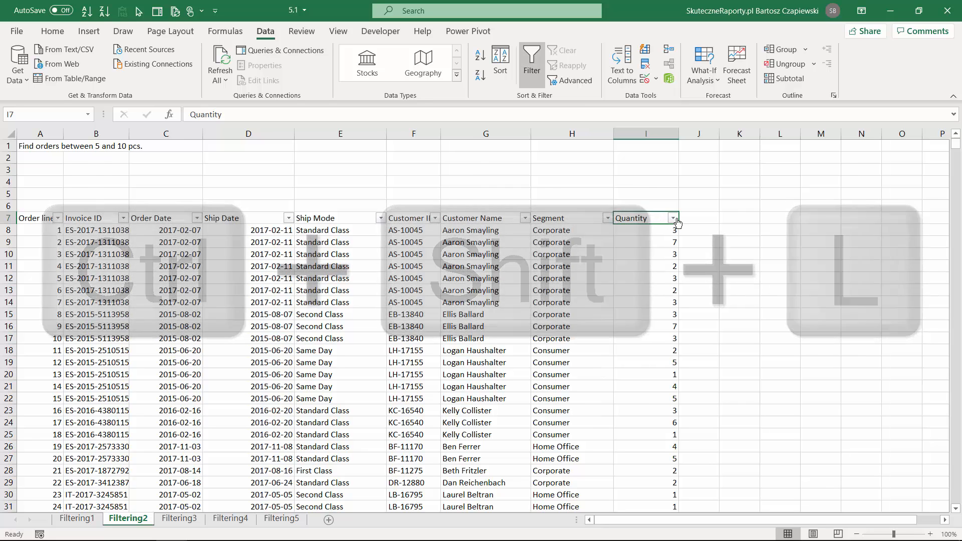
# Filter the Quantity column with a Between number filter from 5 to 10
pyautogui.click(673, 218)
pyautogui.moveTo(587, 334)
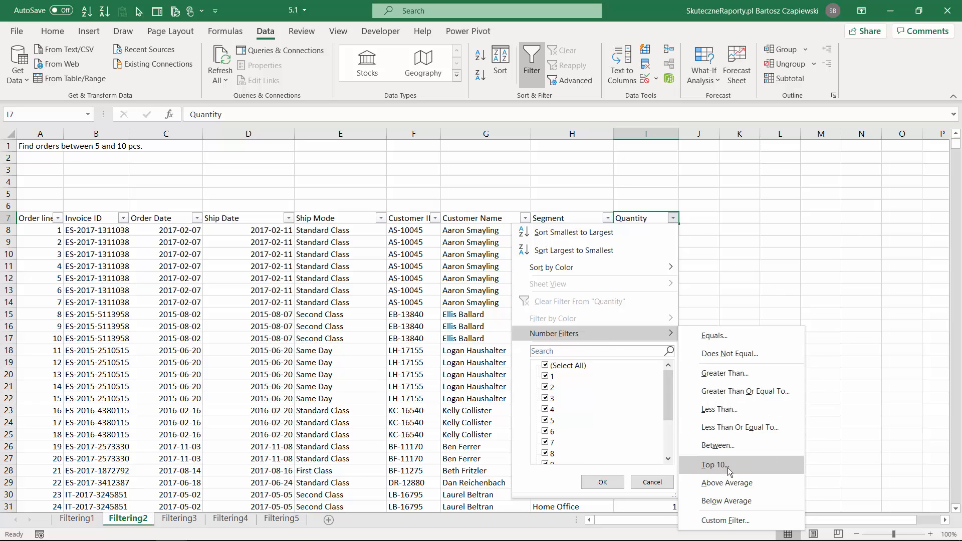
pyautogui.click(731, 450)
pyautogui.write('5')
pyautogui.click(552, 268)
pyautogui.write('1')
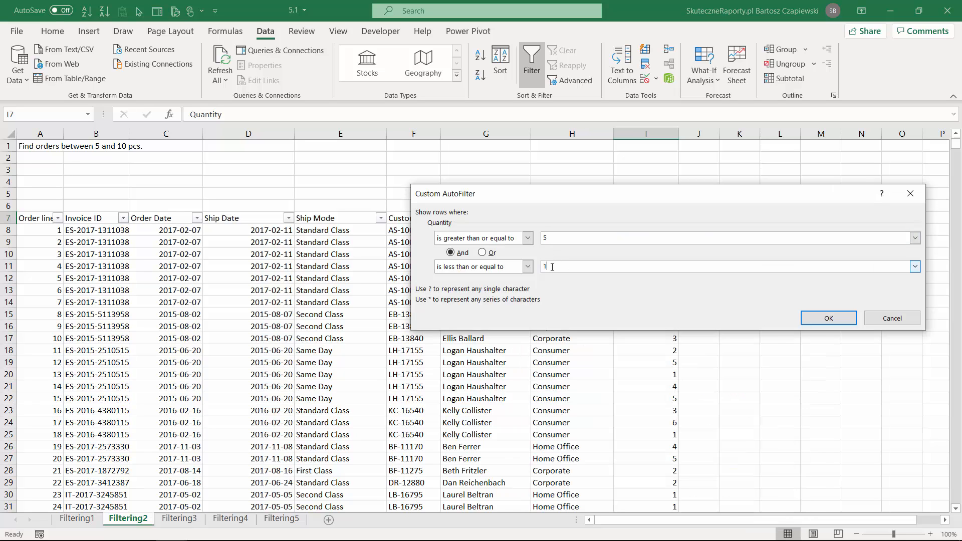
pyautogui.write('0')
pyautogui.click(828, 319)
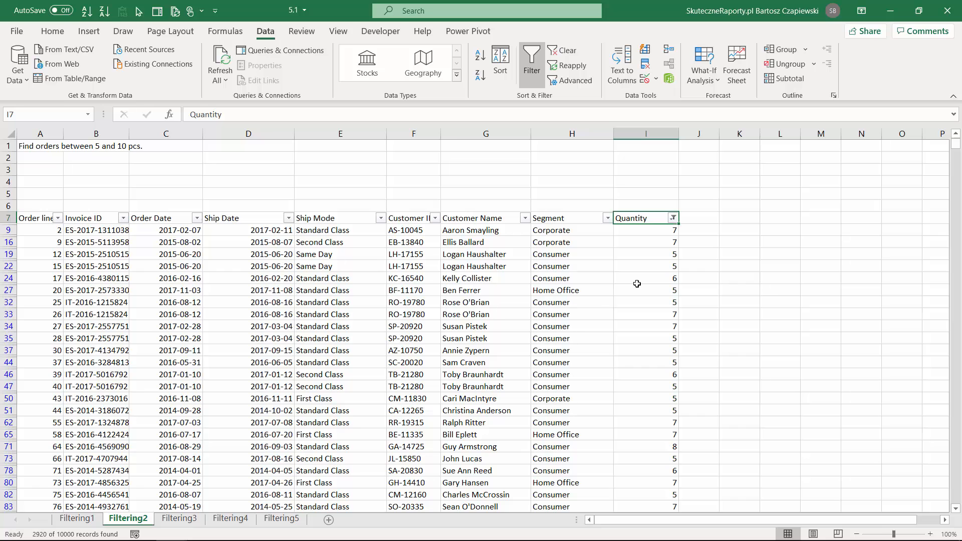
# Turn on filtering for the order table on the Filtering3 sheet and open the Invoice ID column's text filter options
pyautogui.hotkey('ctrl', 'pagedown')
pyautogui.hotkey('ctrl', 'shift', 'l')
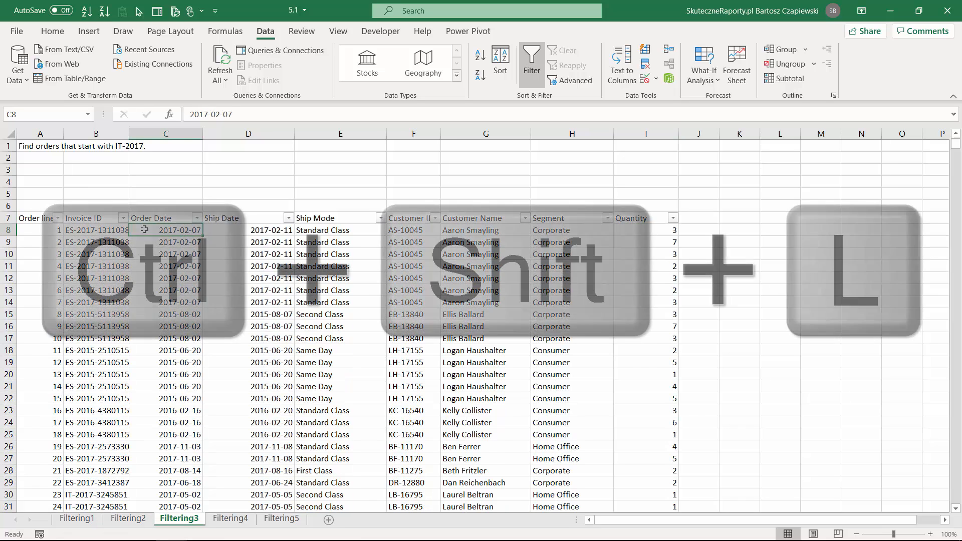
pyautogui.click(122, 218)
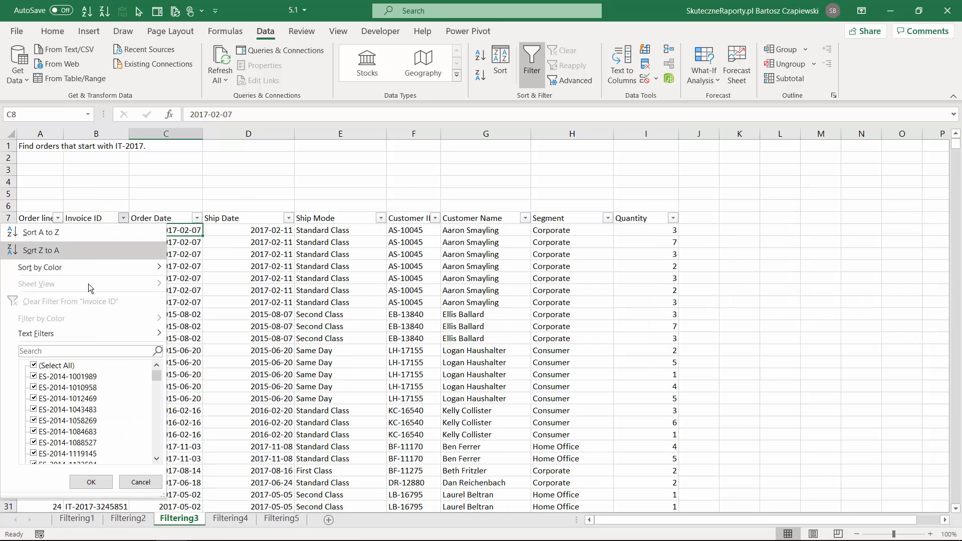
pyautogui.moveTo(82, 334)
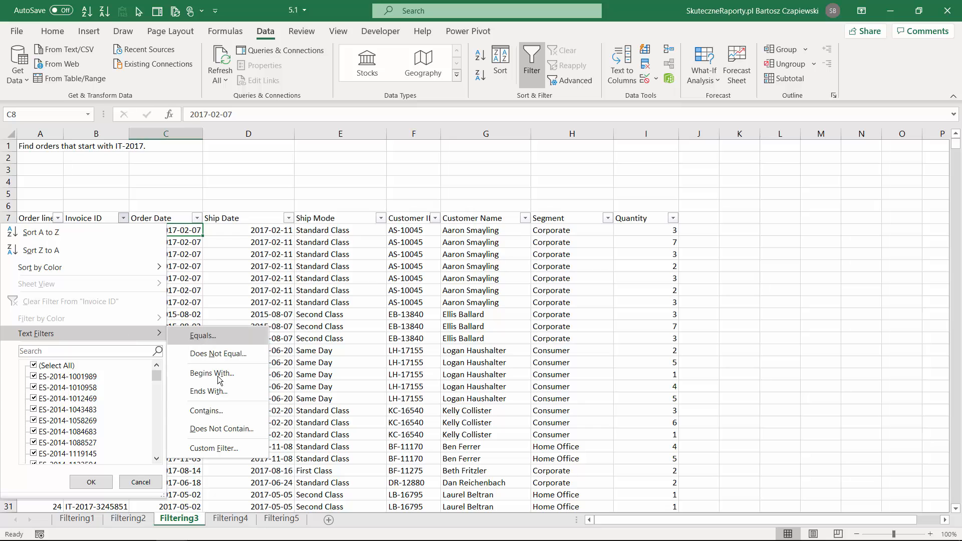
# Search the value list of the Invoice ID filter for IT-2017
pyautogui.click(57, 350)
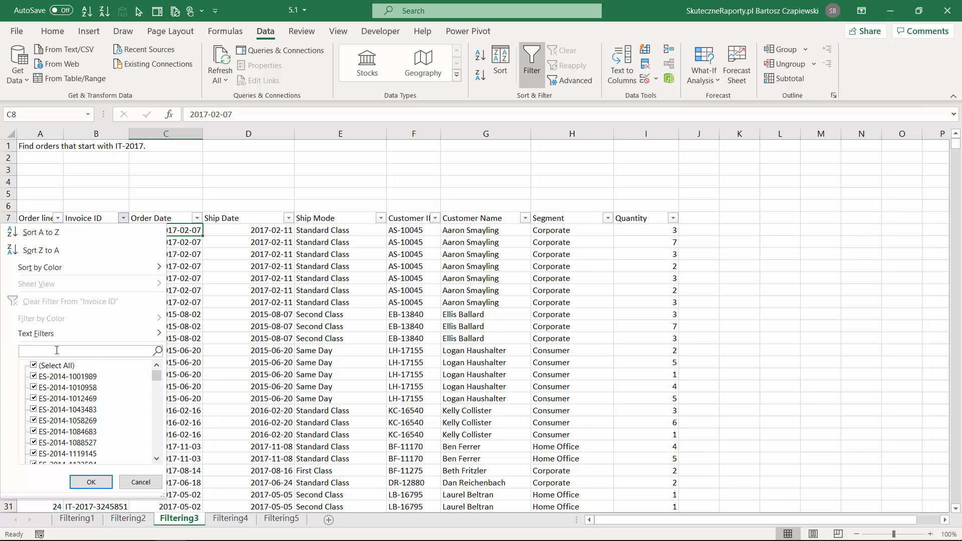
pyautogui.write('IT-2017')
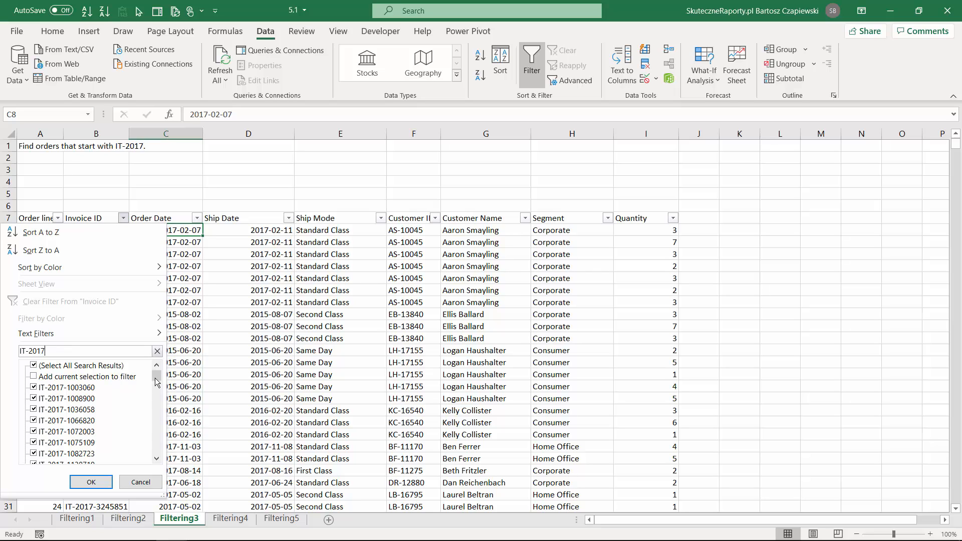
pyautogui.moveTo(155, 379)
pyautogui.mouseDown()
pyautogui.moveTo(159, 466)
pyautogui.moveTo(164, 361)
pyautogui.moveTo(162, 372)
pyautogui.mouseUp()
# Filter the Invoice ID column with a Begins With text filter set to IT-2017
pyautogui.click(159, 339)
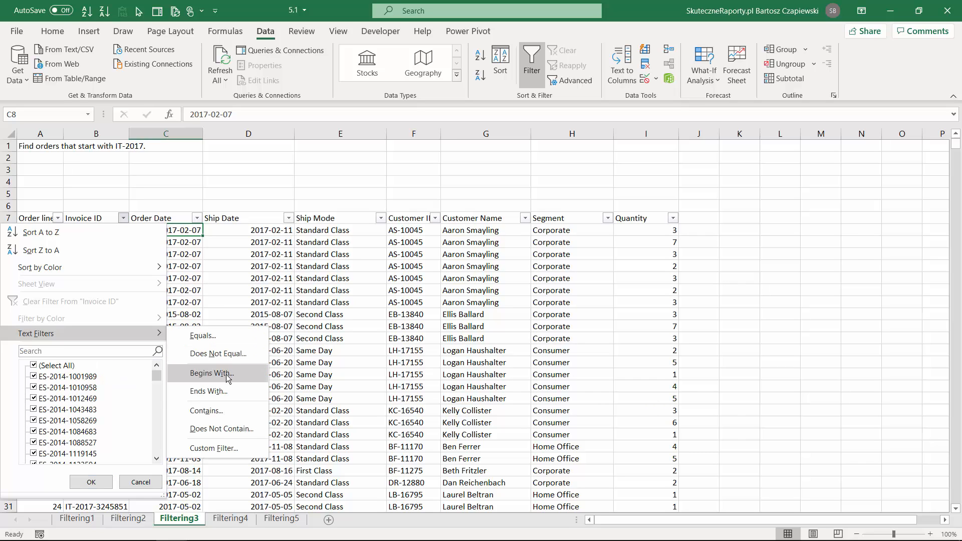
pyautogui.click(231, 375)
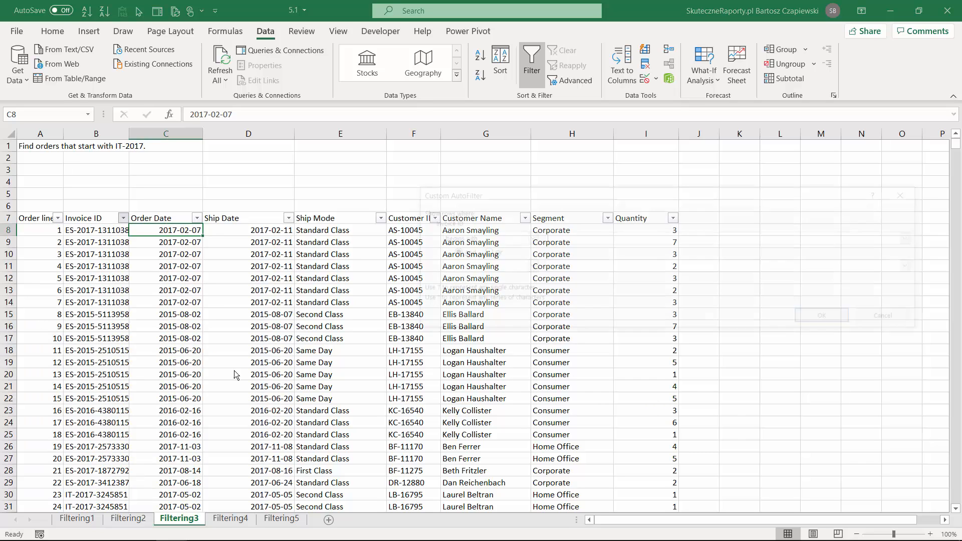
pyautogui.write('IT-2017')
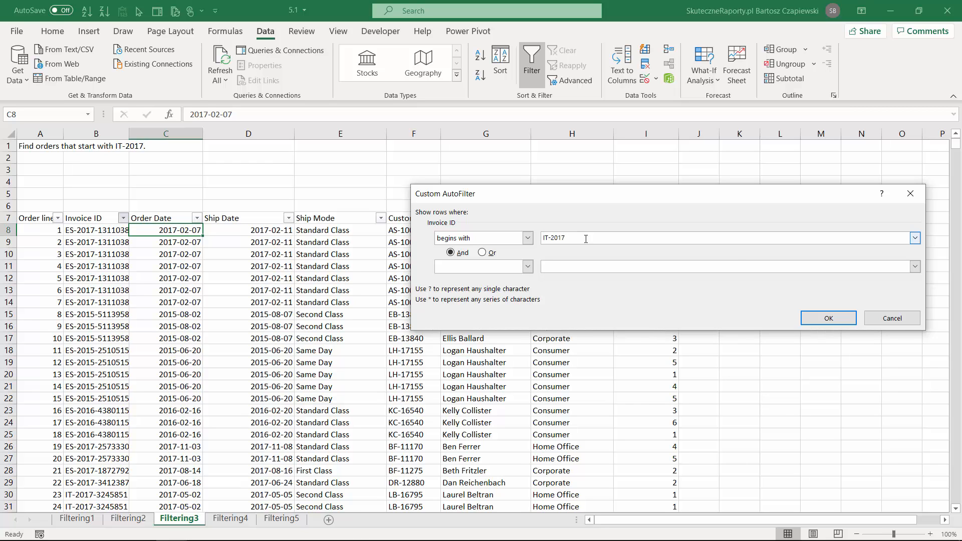
pyautogui.click(803, 317)
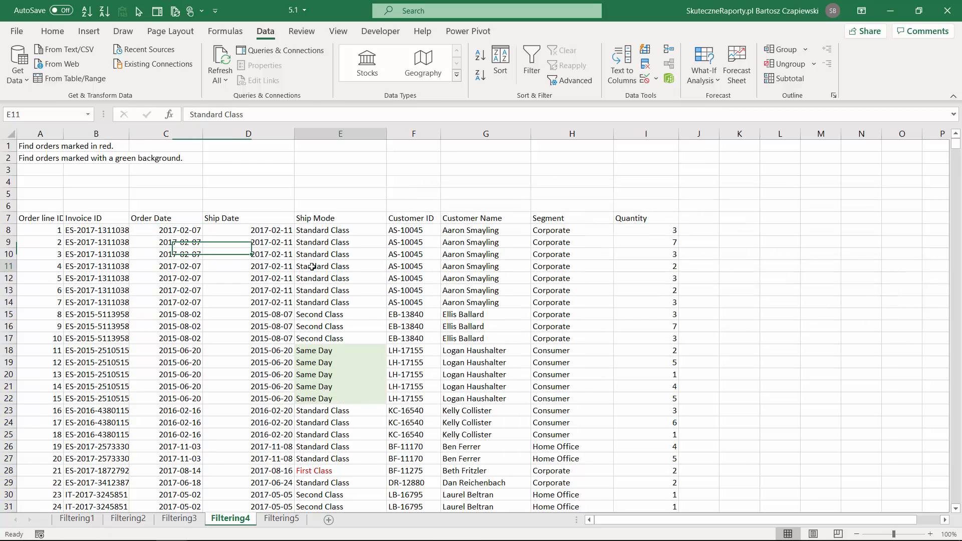
# Turn on filtering on the Filtering4 sheet and filter the Ship Mode column by the red font color
pyautogui.hotkey('ctrl', 'shift', 'l')
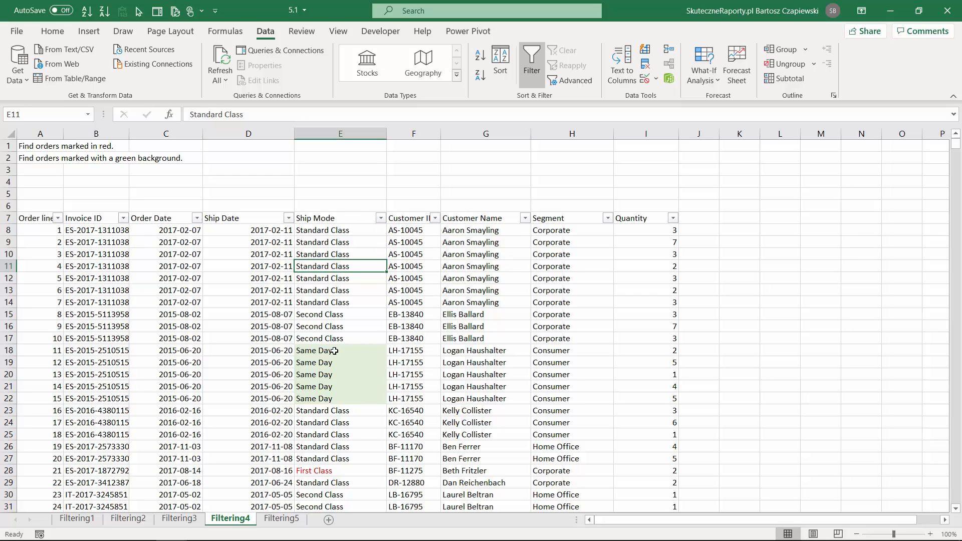
pyautogui.click(323, 470)
pyautogui.click(342, 354)
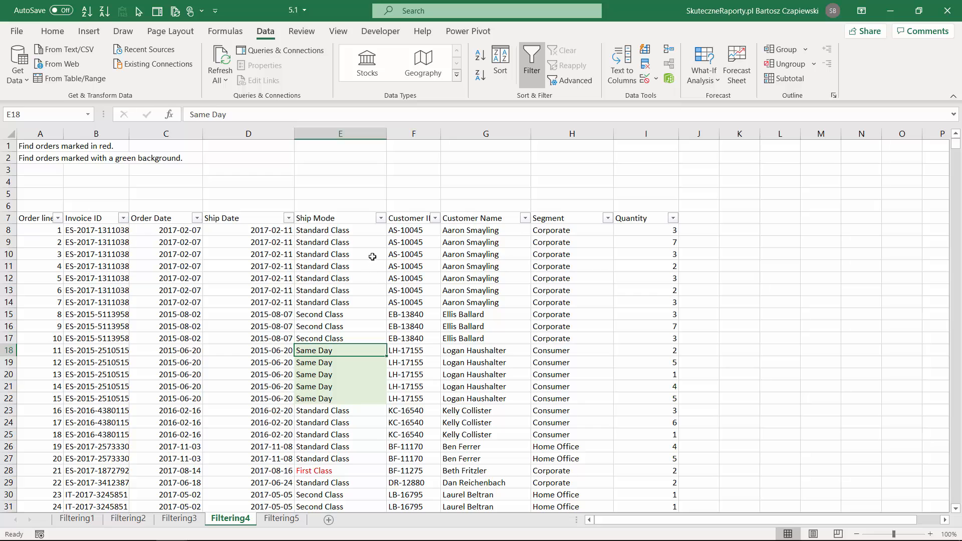
pyautogui.click(381, 218)
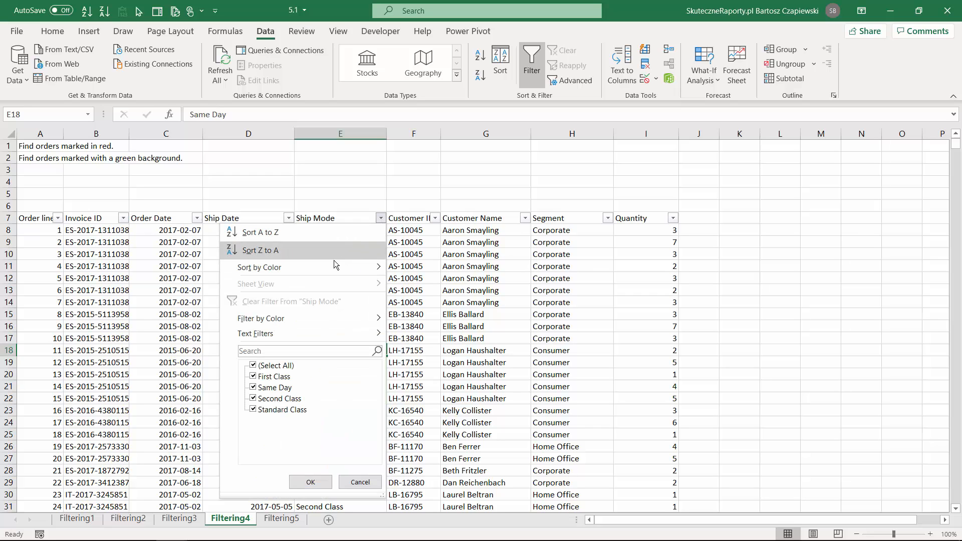
pyautogui.moveTo(295, 318)
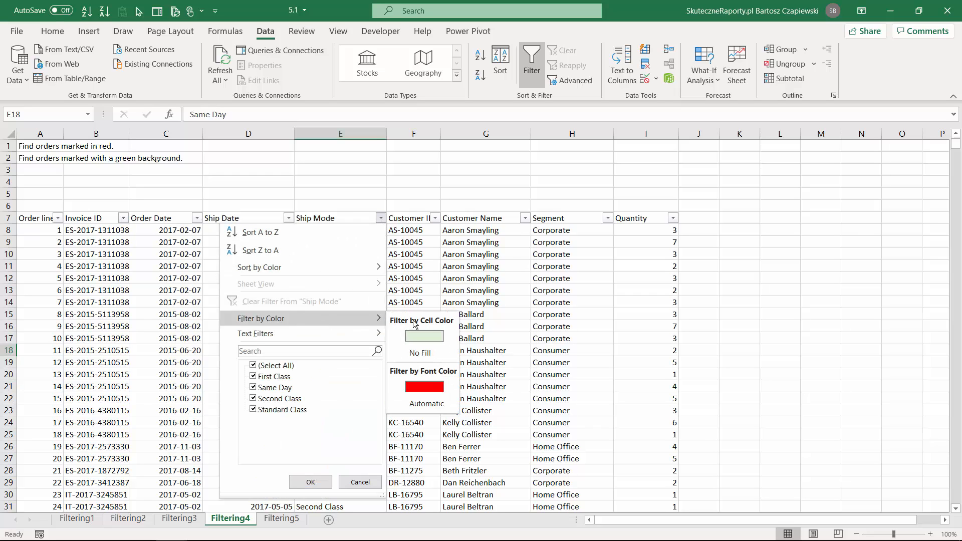
pyautogui.click(426, 387)
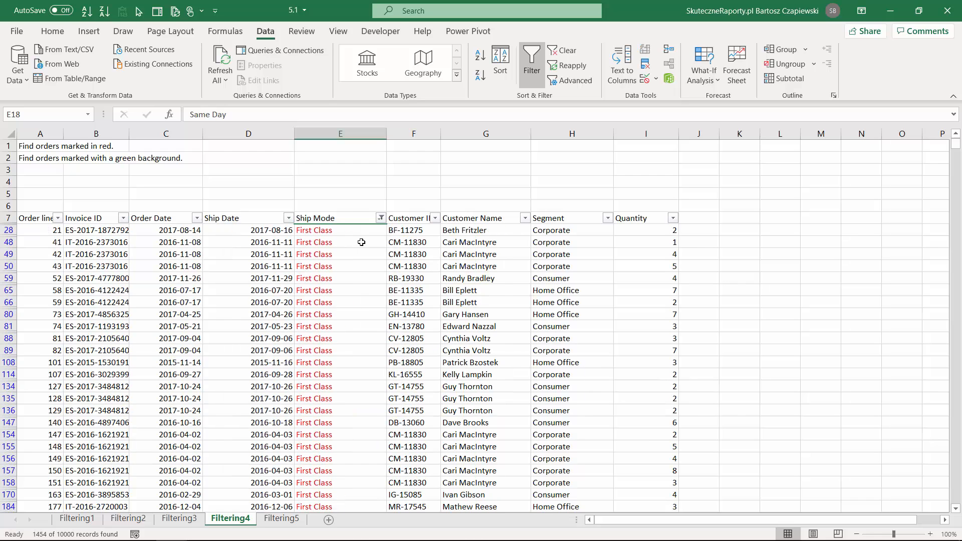
# Filter the Ship Mode column by the green cell color and switch to the Filtering5 sheet
pyautogui.click(381, 218)
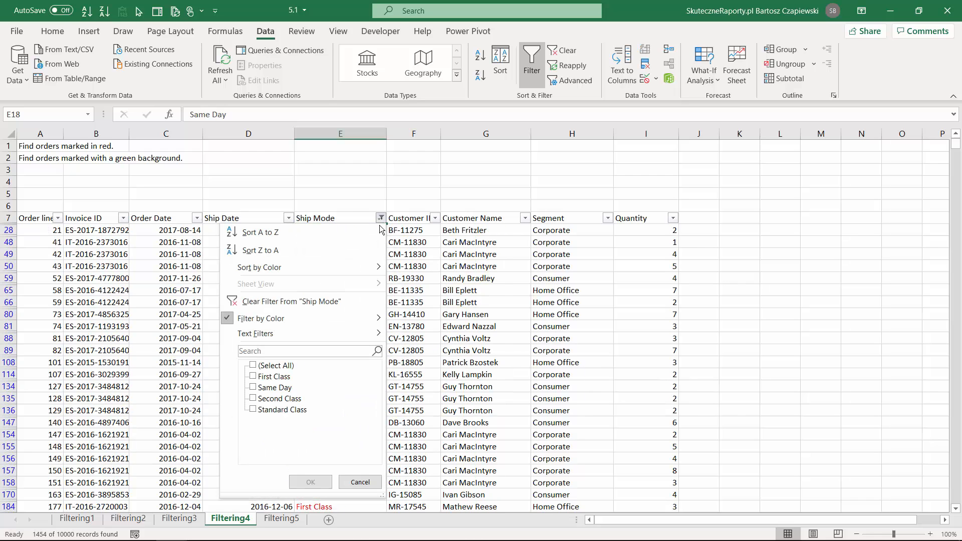
pyautogui.moveTo(321, 318)
pyautogui.click(434, 336)
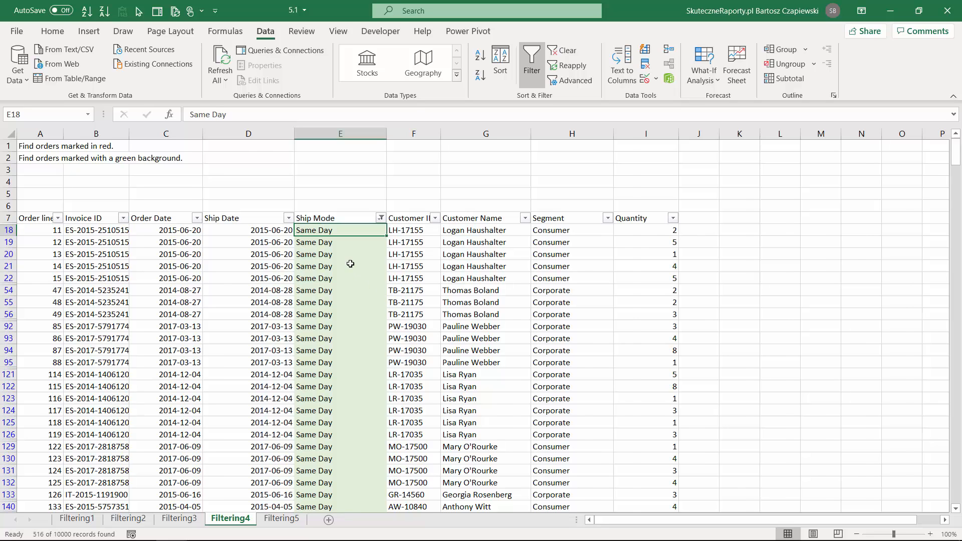
pyautogui.hotkey('ctrl', 'pagedown')
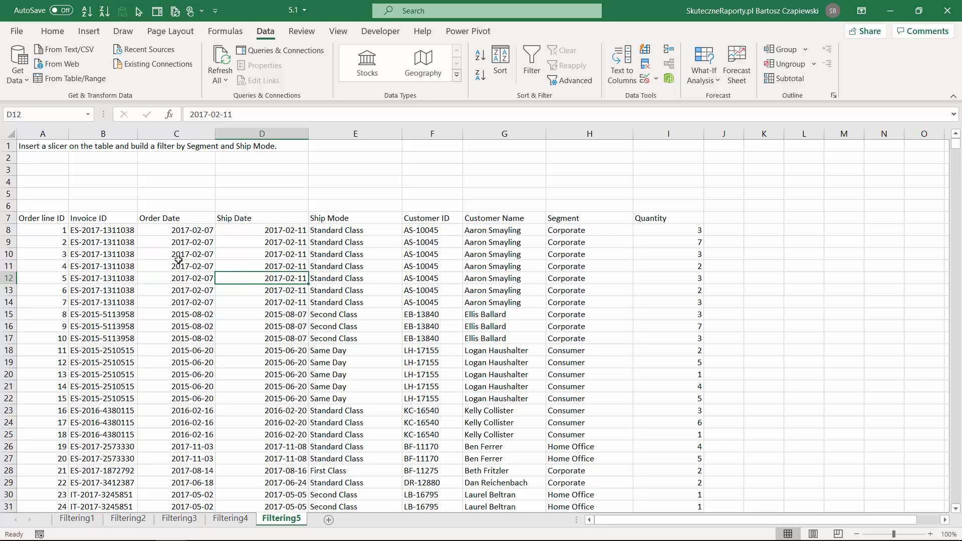
pyautogui.hotkey('ctrl', 'shift', 'l')
pyautogui.click(302, 218)
pyautogui.press('Escape')
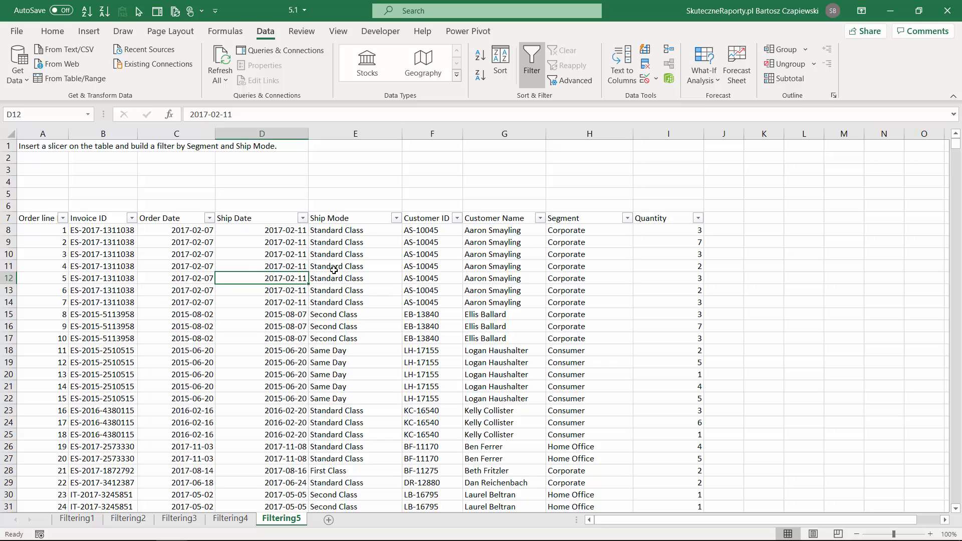
pyautogui.click(334, 270)
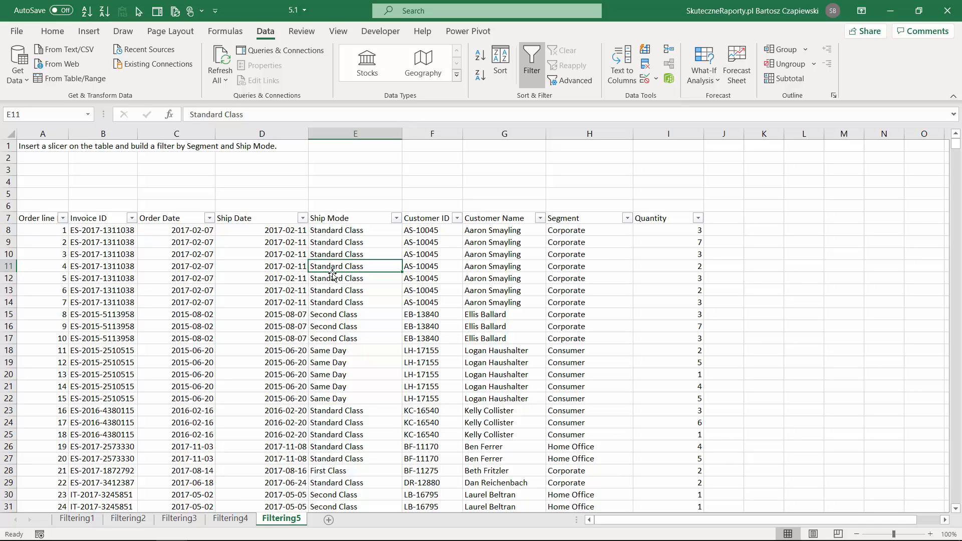
pyautogui.hotkey('ctrl', 'shift', 'l')
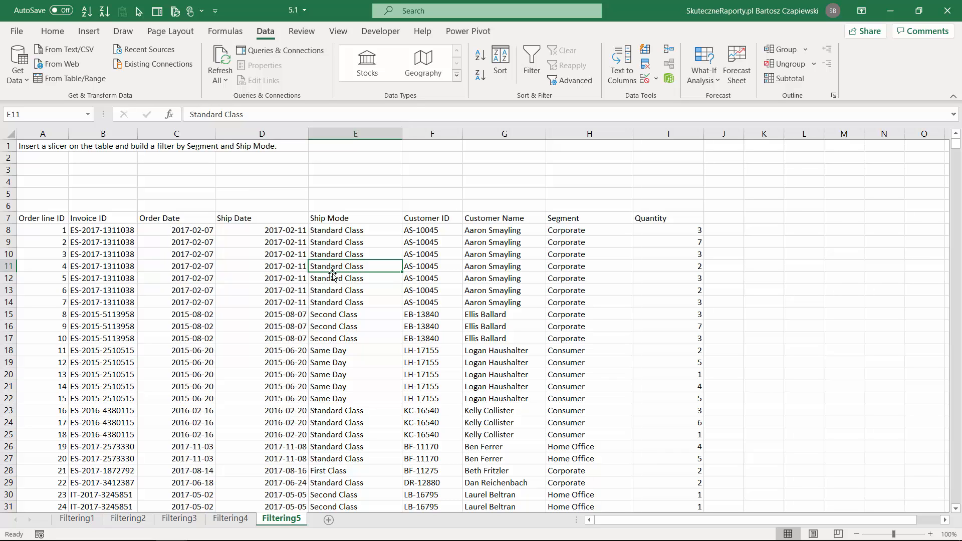
# Convert the order data range A7:I10007 on the Filtering5 sheet into a table with headers
pyautogui.hotkey('ctrl', 't')
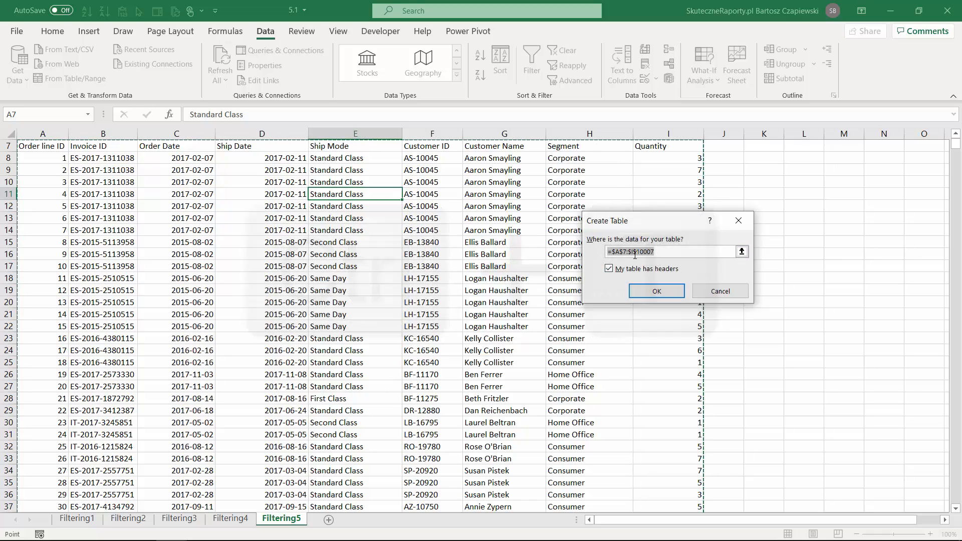
pyautogui.click(656, 291)
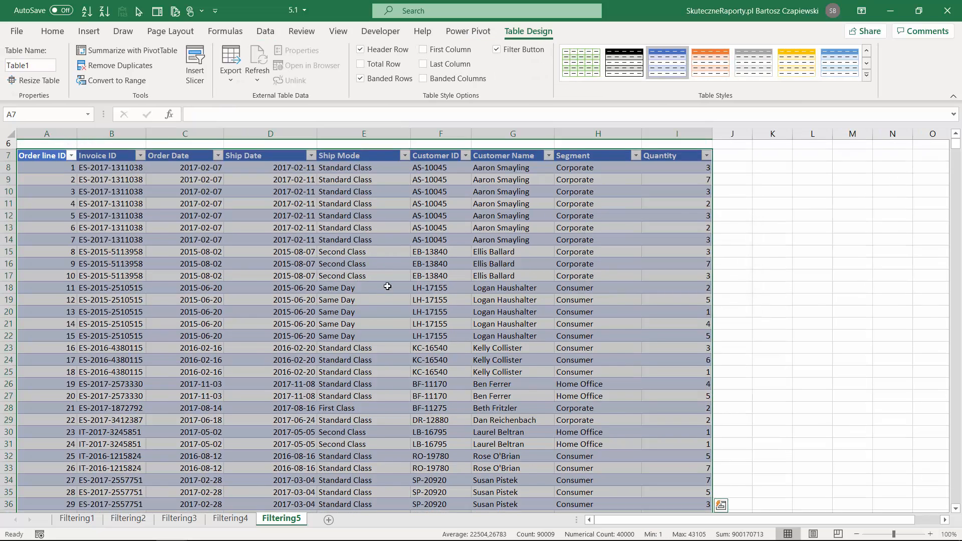
pyautogui.scroll(2, 381, 281)
pyautogui.click(300, 300)
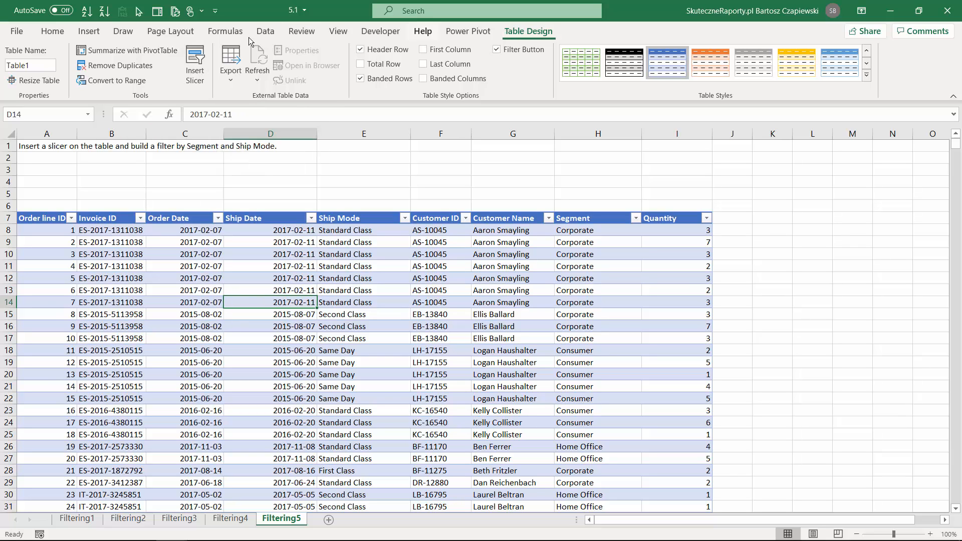
# Insert slicers for the Segment and Ship Mode fields of the order table
pyautogui.click(59, 33)
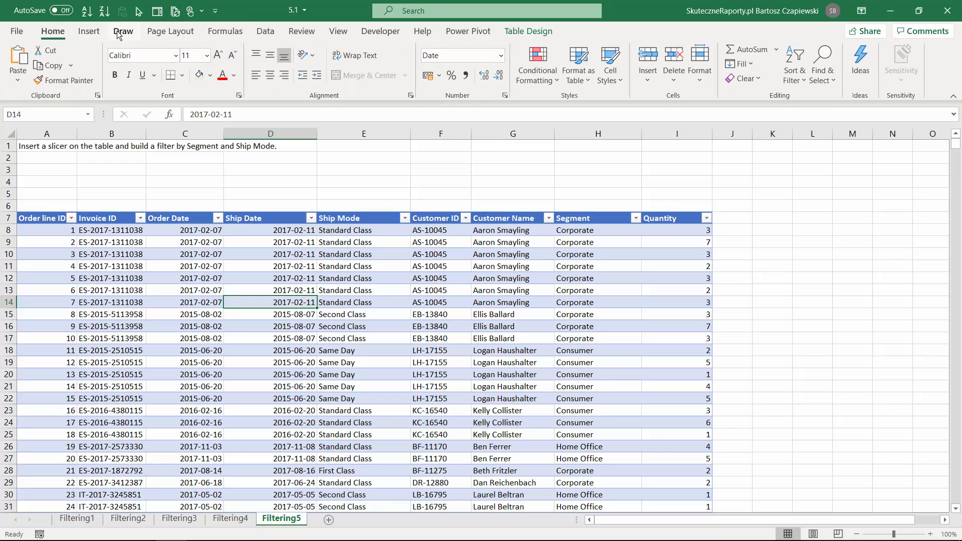
pyautogui.click(95, 32)
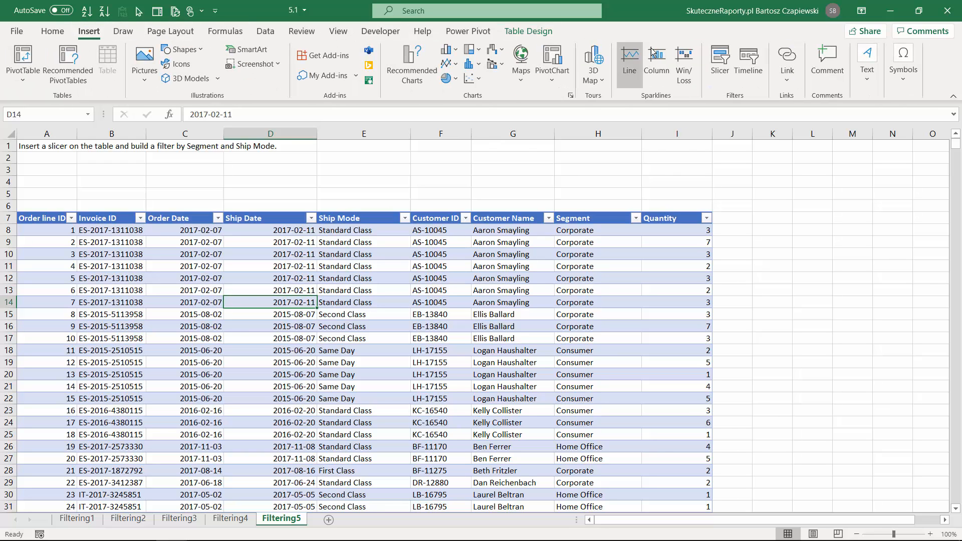
pyautogui.click(717, 79)
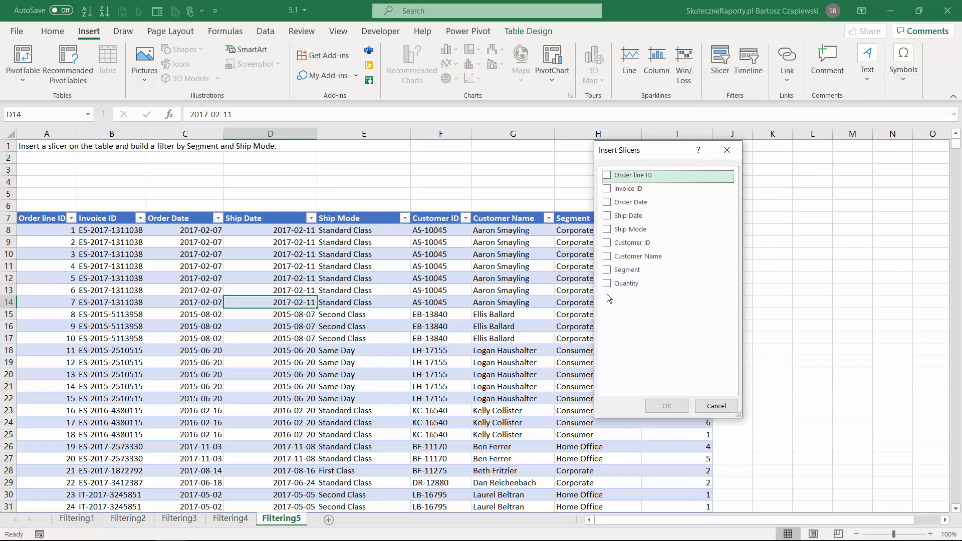
pyautogui.click(607, 271)
pyautogui.click(607, 230)
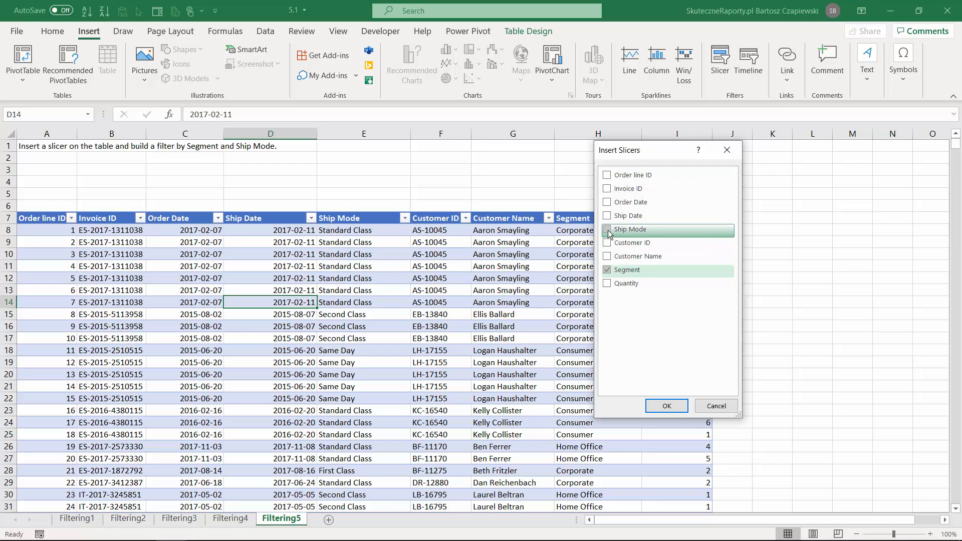
pyautogui.click(662, 403)
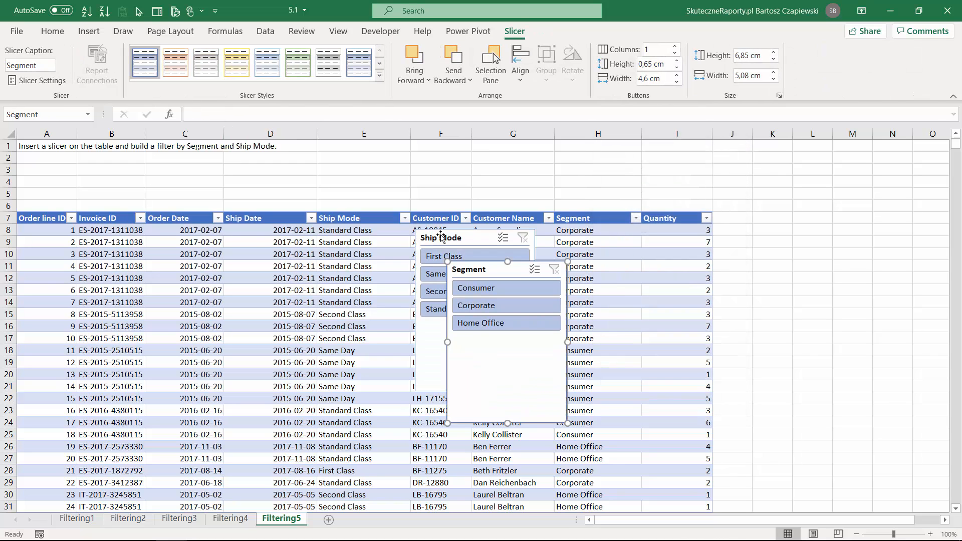
# Move both slicers toward the blank rows above the table and set Segment to 3 columns, about 11.9 cm wide and 1.67 cm high
pyautogui.moveTo(451, 210); pyautogui.dragTo(60, 165)
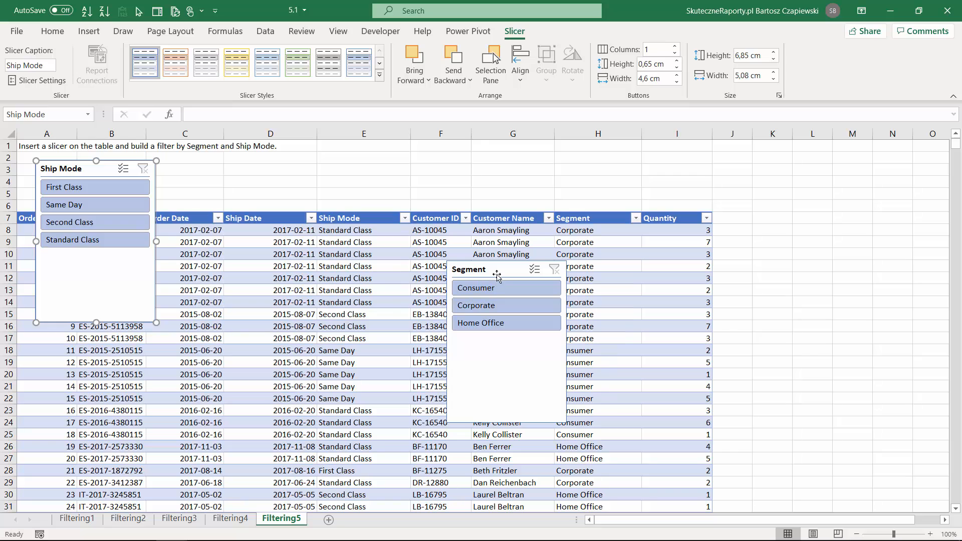
pyautogui.moveTo(491, 272); pyautogui.dragTo(445, 168)
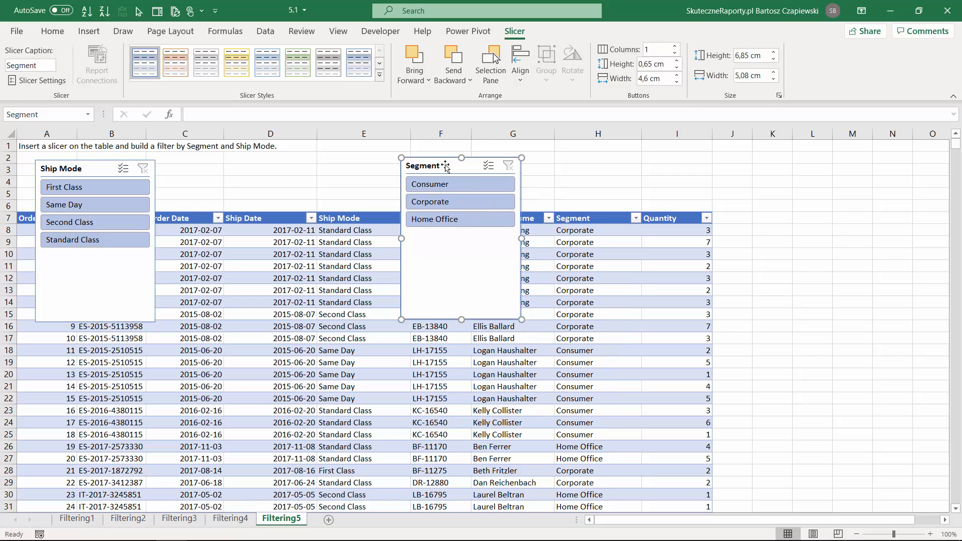
pyautogui.click(675, 46)
pyautogui.click(676, 46)
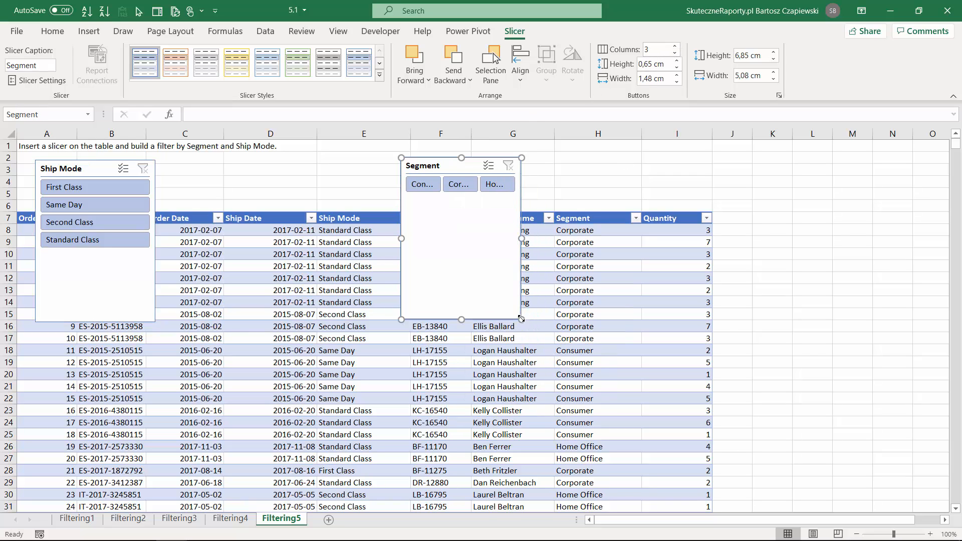
pyautogui.moveTo(522, 319); pyautogui.dragTo(682, 196)
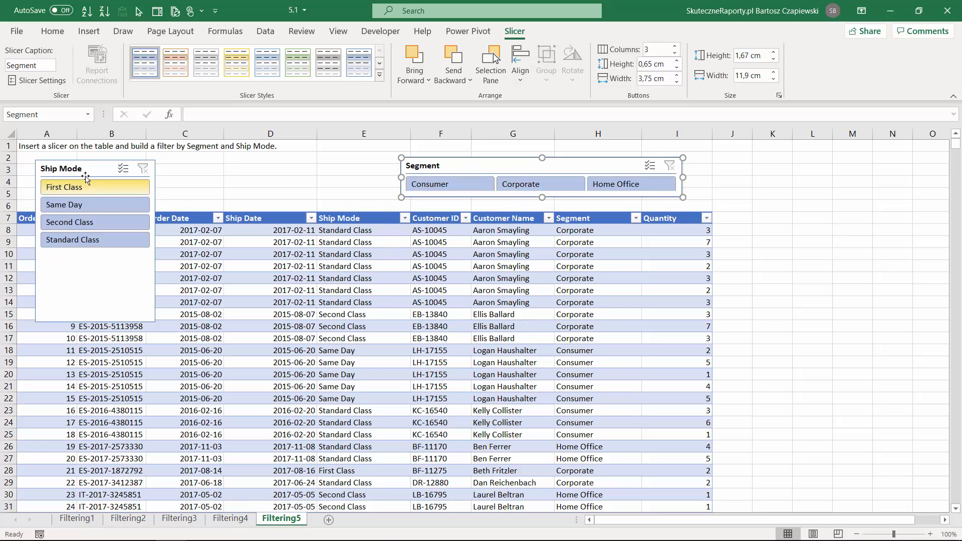
# Align the Ship Mode slicer beside the Segment slicer with 4 columns, about 15.69 cm wide and 1.78 cm high
pyautogui.moveTo(79, 168); pyautogui.dragTo(64, 164)
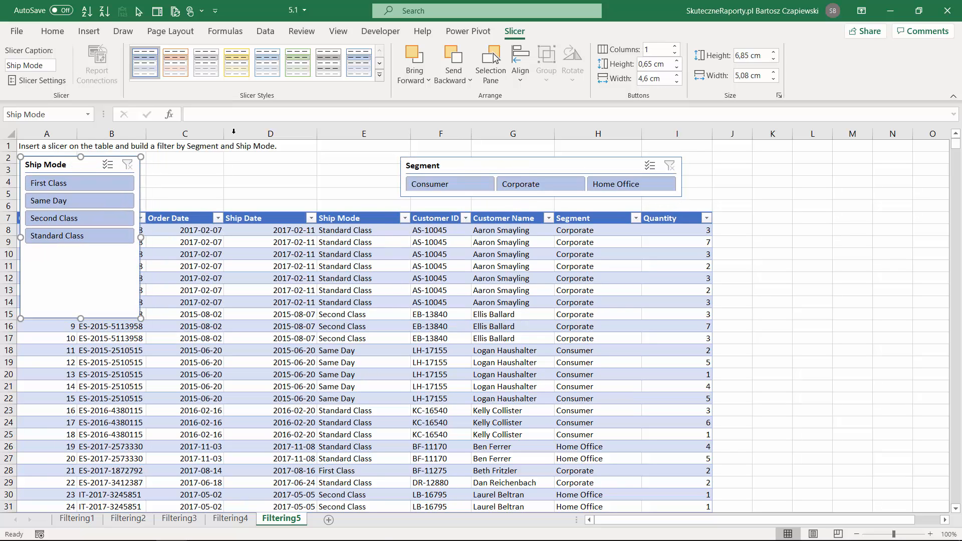
pyautogui.click(675, 47)
pyautogui.click(675, 47)
pyautogui.click(675, 46)
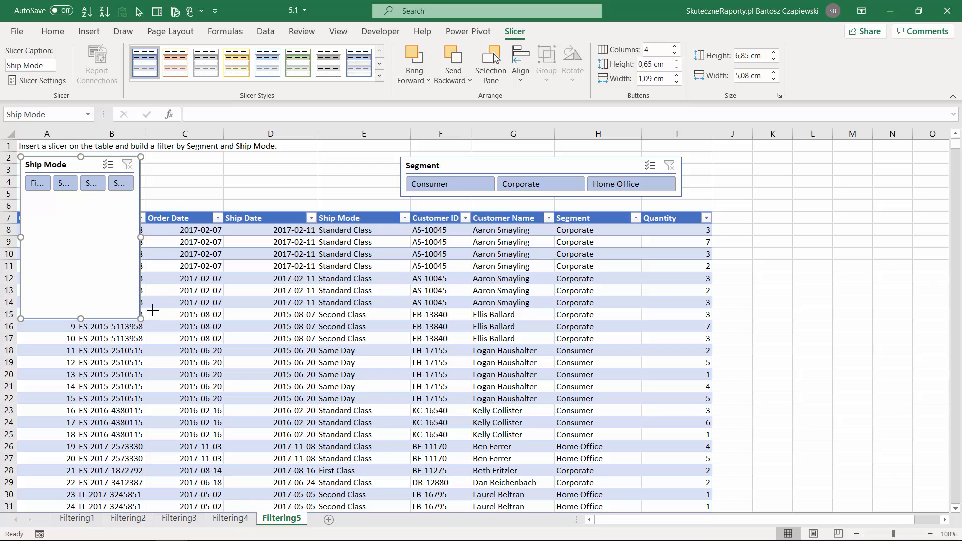
pyautogui.moveTo(153, 311); pyautogui.dragTo(392, 199)
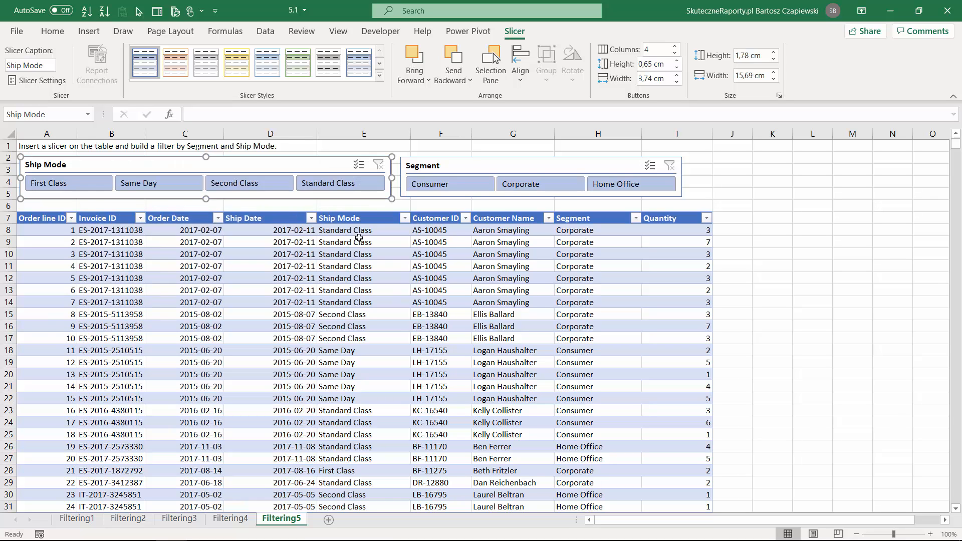
# Try filtering the table with the Ship Mode slicer by First Class and Standard Class, and clear the slicer's filter
pyautogui.click(83, 193)
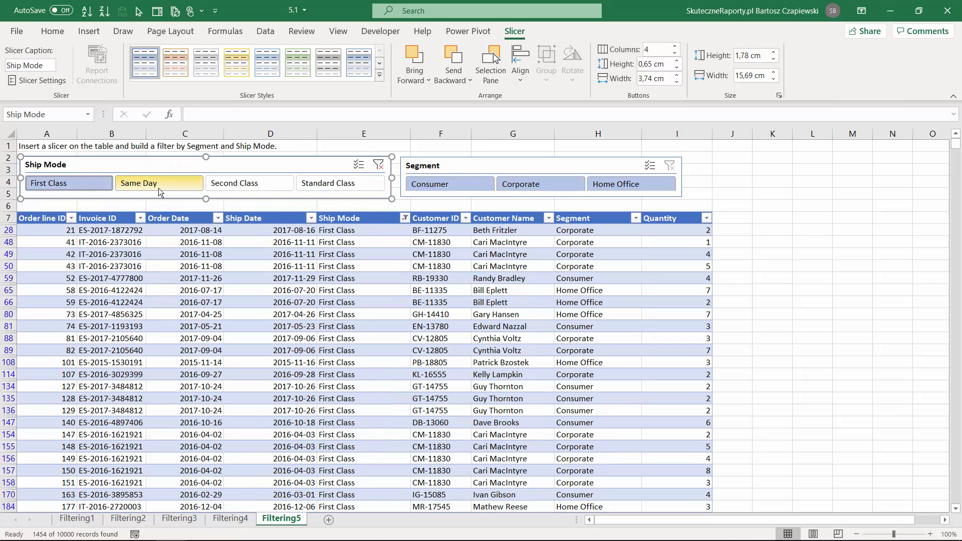
pyautogui.click(404, 218)
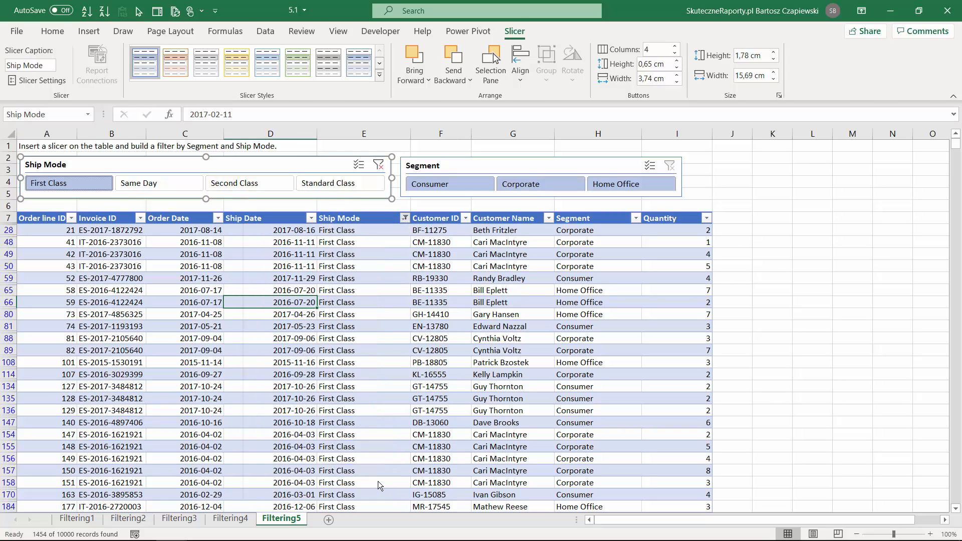
pyautogui.click(381, 483)
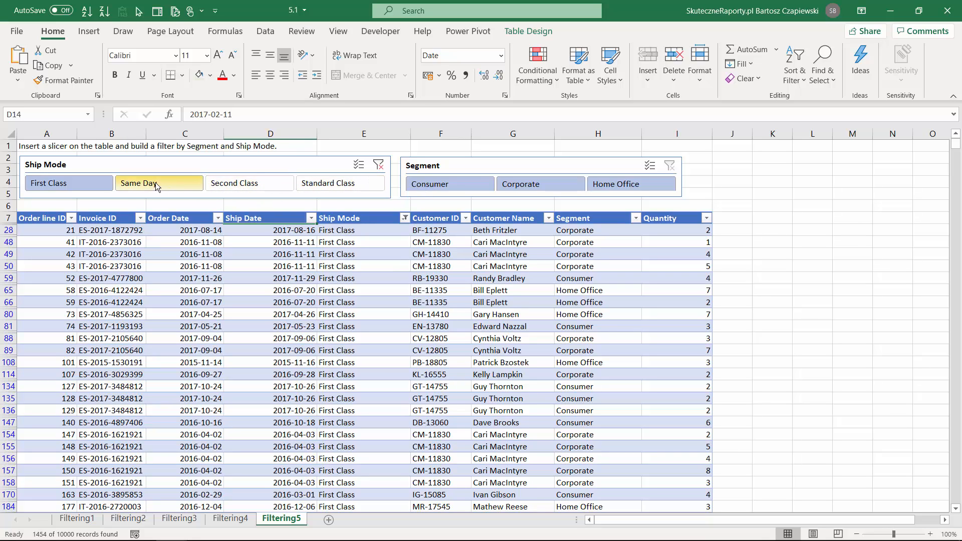
pyautogui.click(318, 184)
pyautogui.click(380, 168)
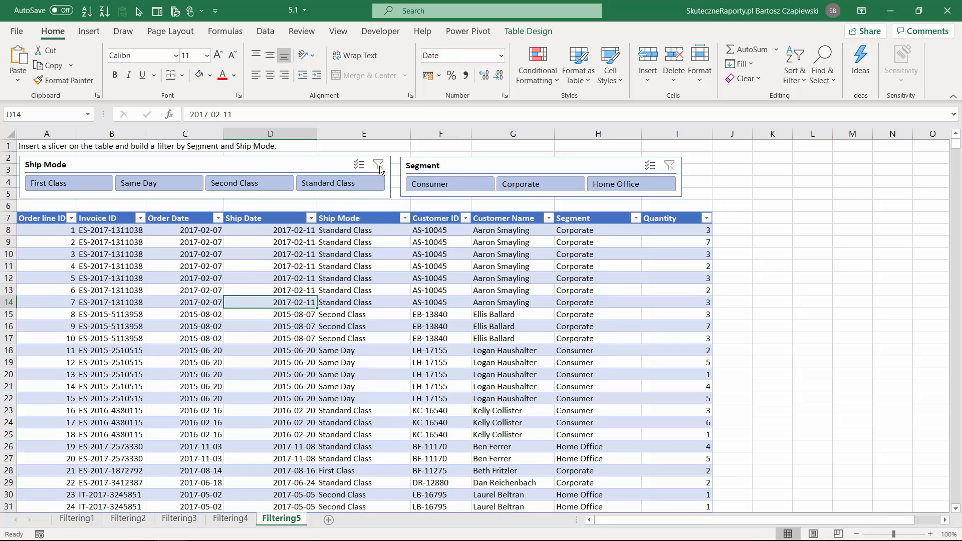